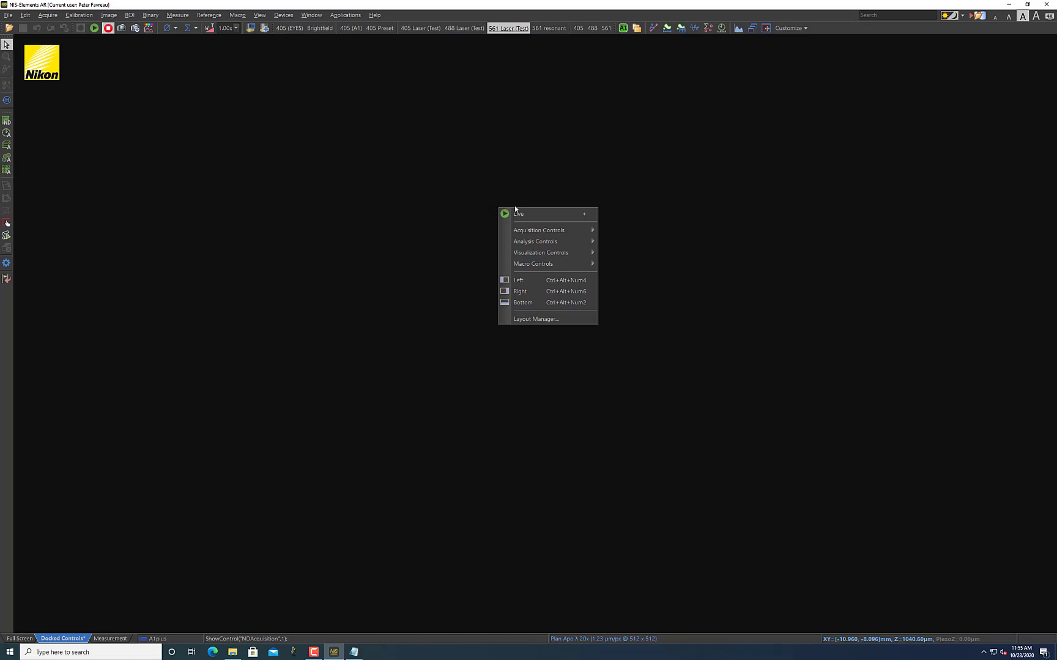
Open the A1plus Compact GUI controls and preview the sample with live Galvano scanning, freezing the image at the chosen field.
mouse_move(532, 232)
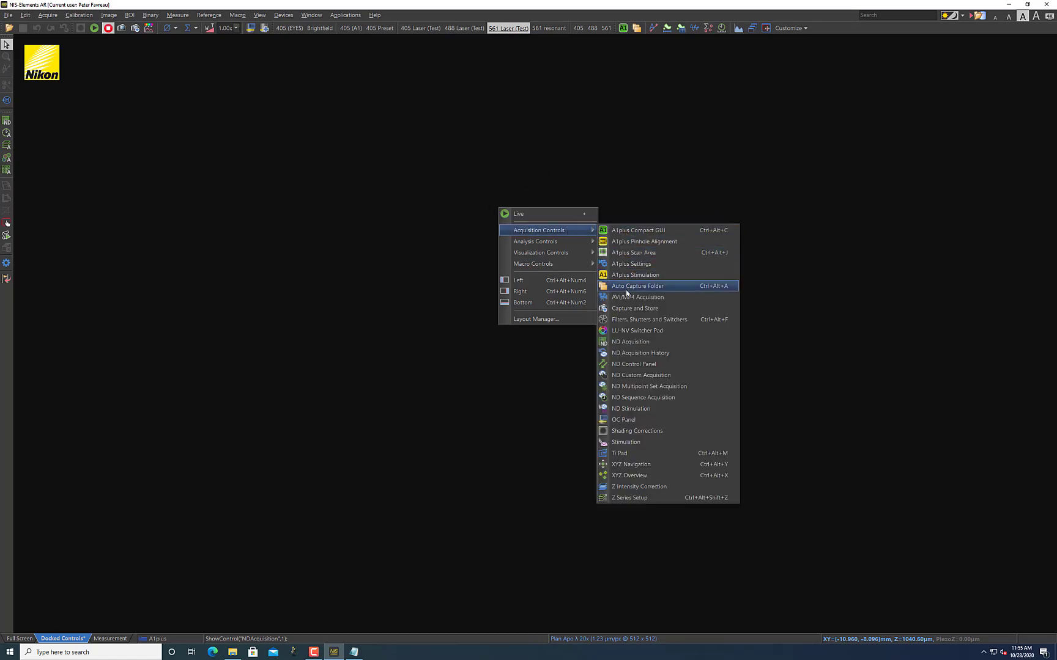
click(650, 235)
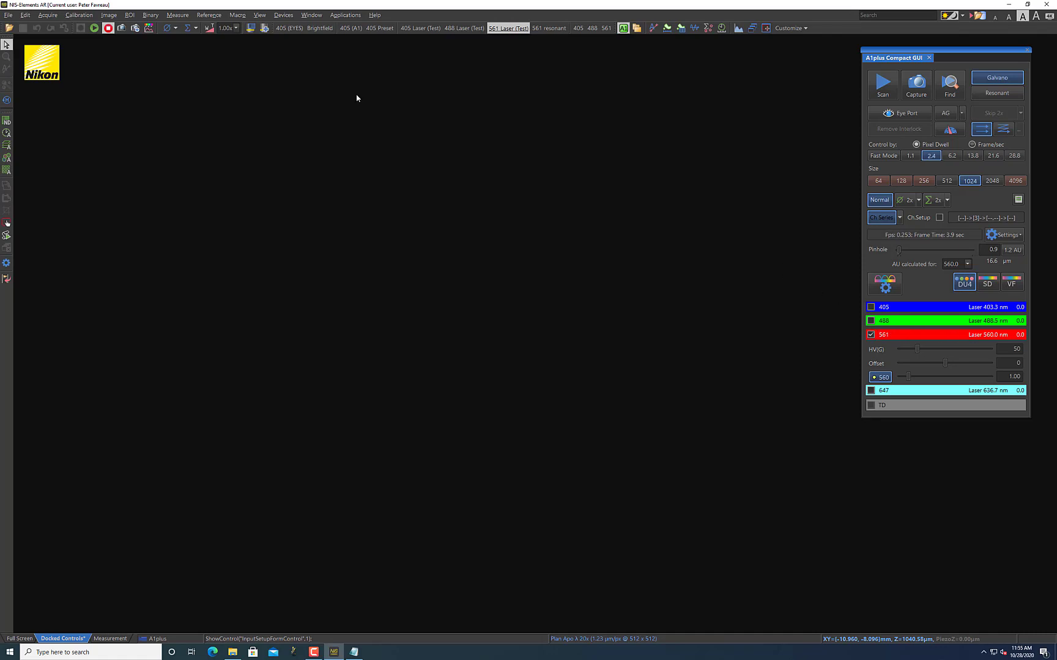
click(96, 28)
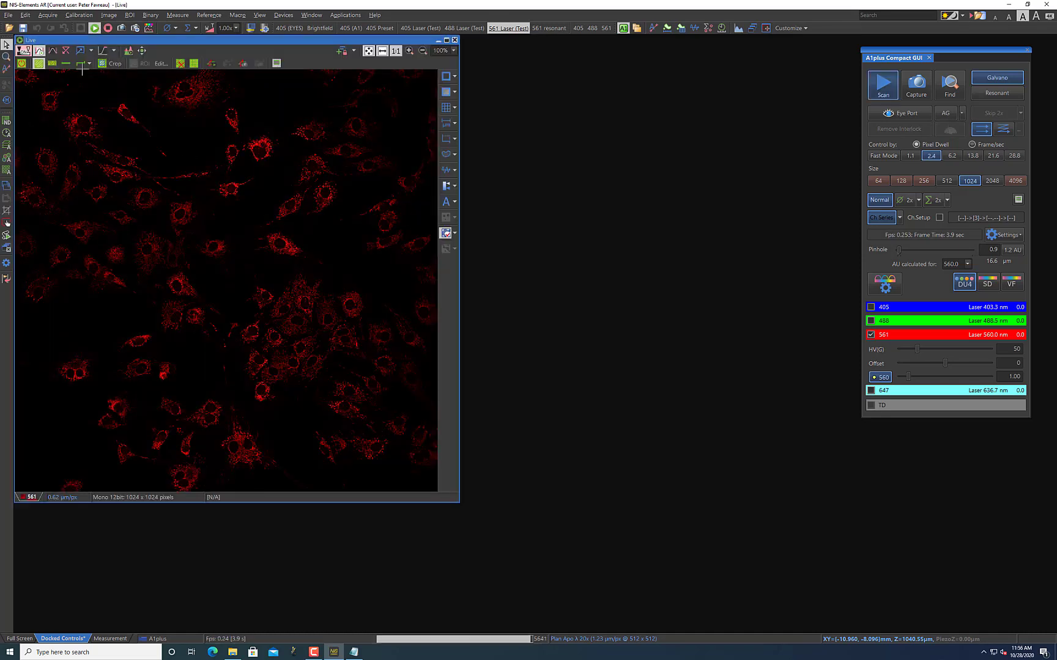
click(108, 28)
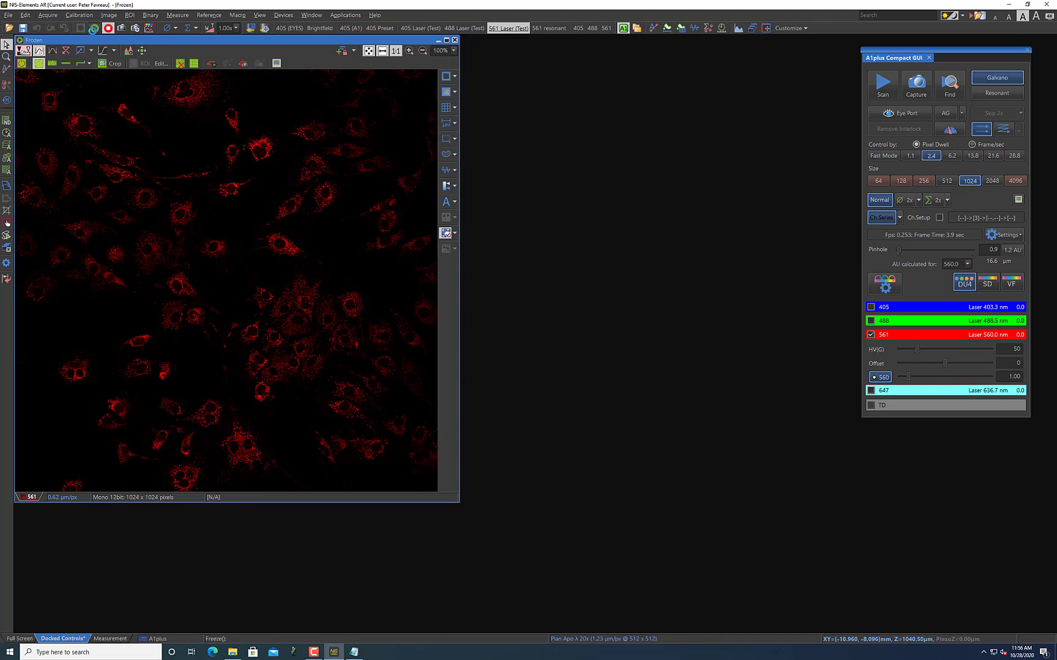
click(95, 28)
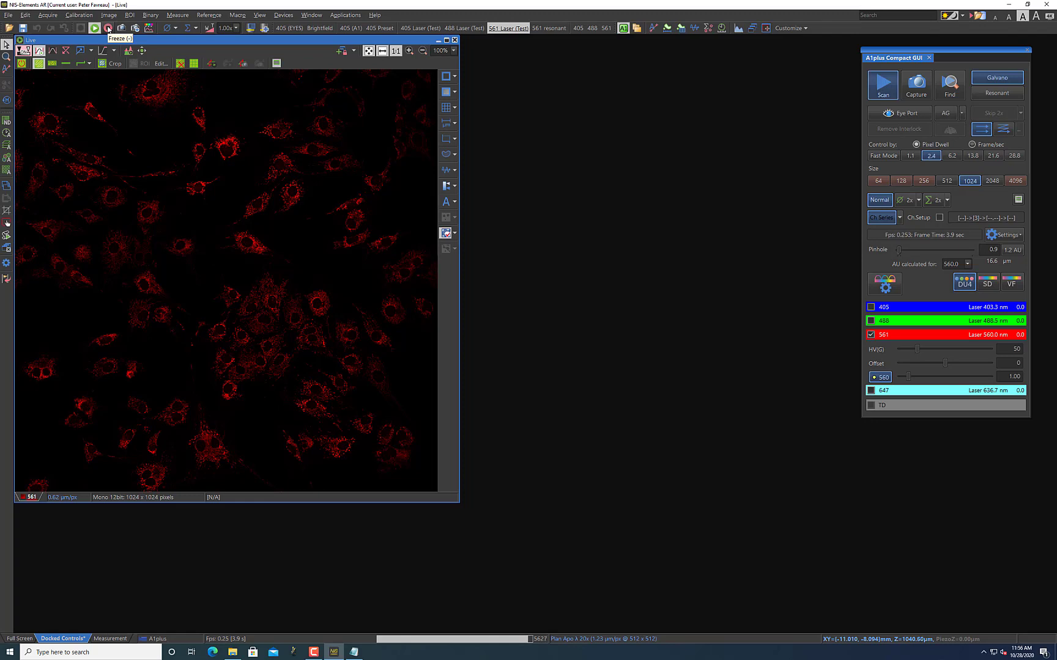
click(108, 29)
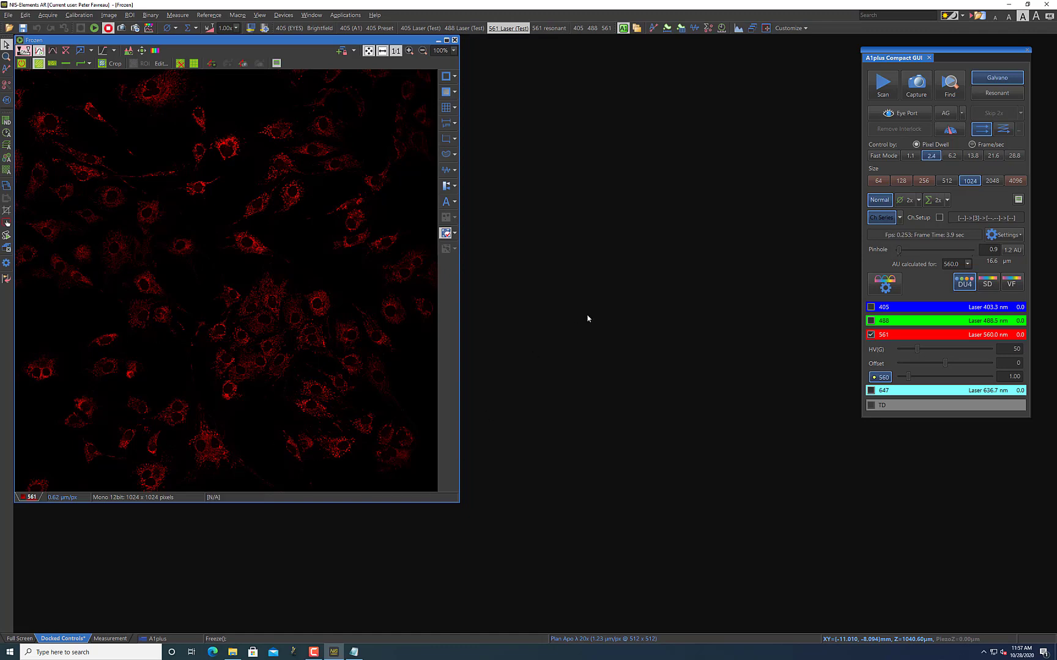
Try adjusting the scan region in the A1plus Scan Area window and close the window.
click(1018, 199)
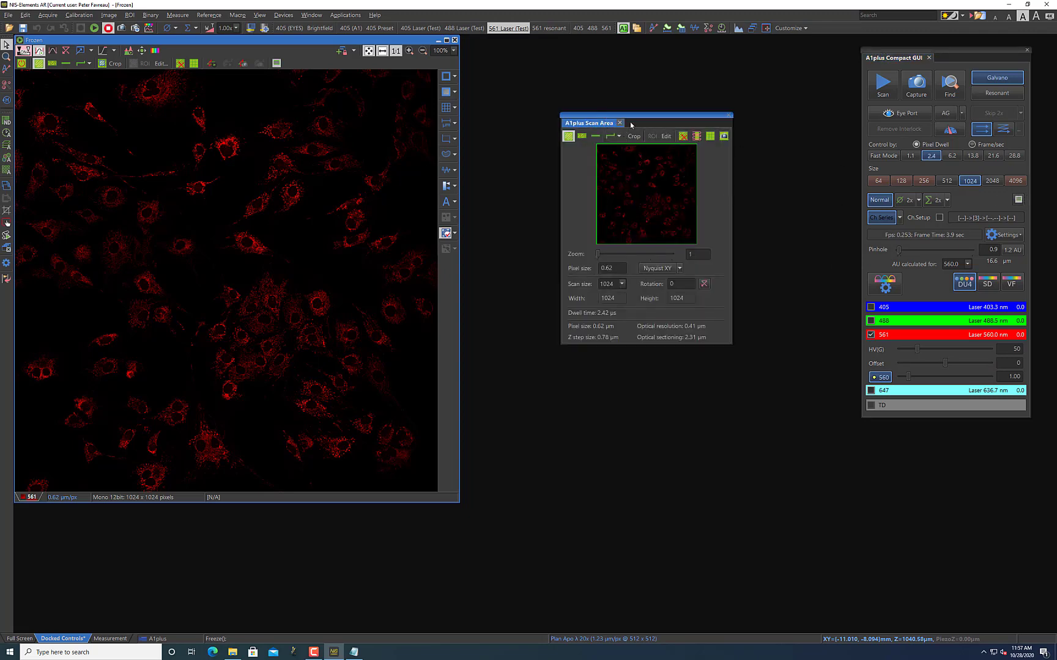
drag(694, 243, 577, 176)
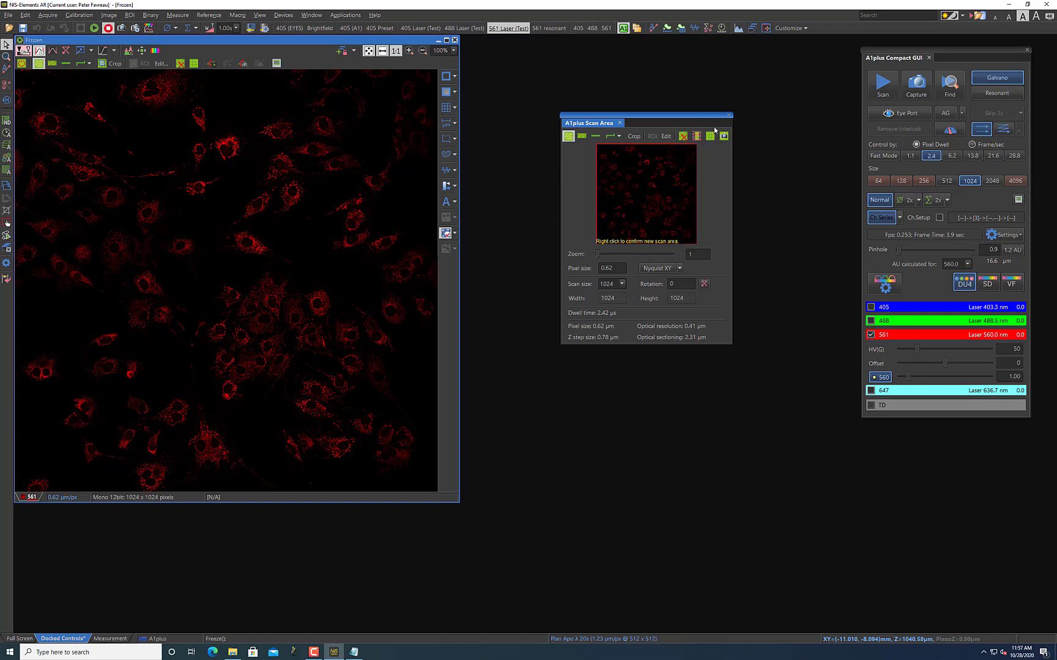
right_click(675, 185)
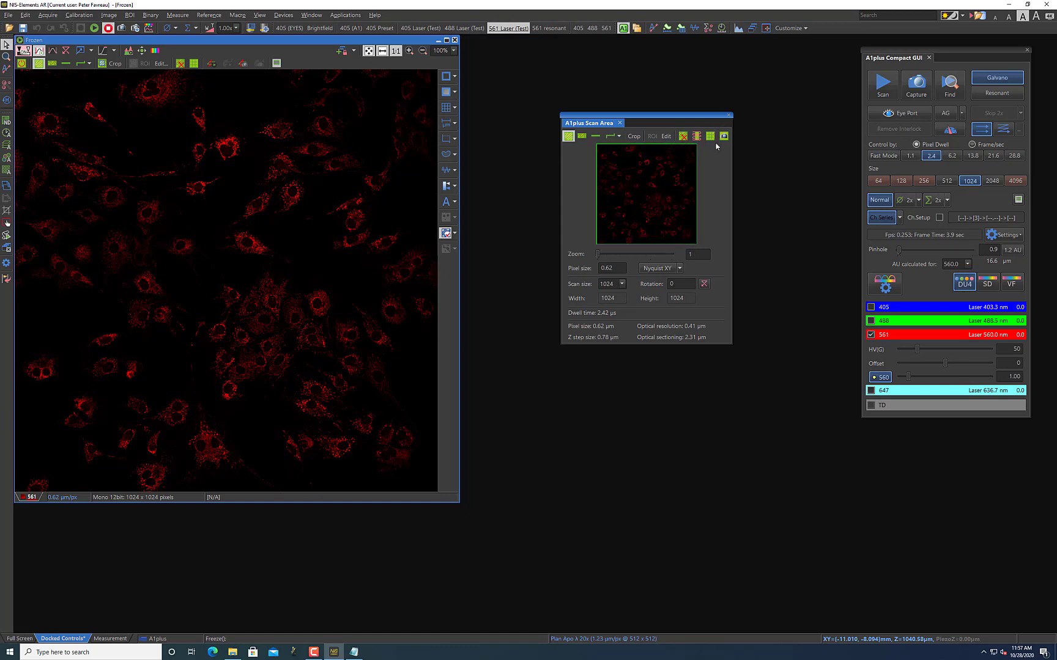
click(728, 115)
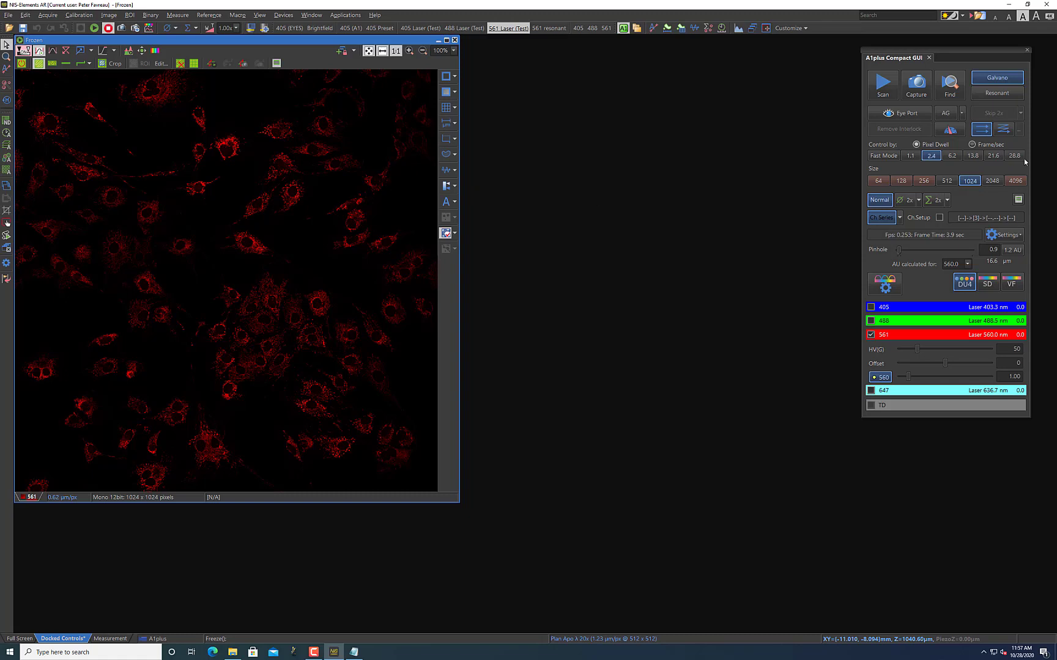
Switch the scanner to Resonant mode and start a live scan of the sample.
click(986, 94)
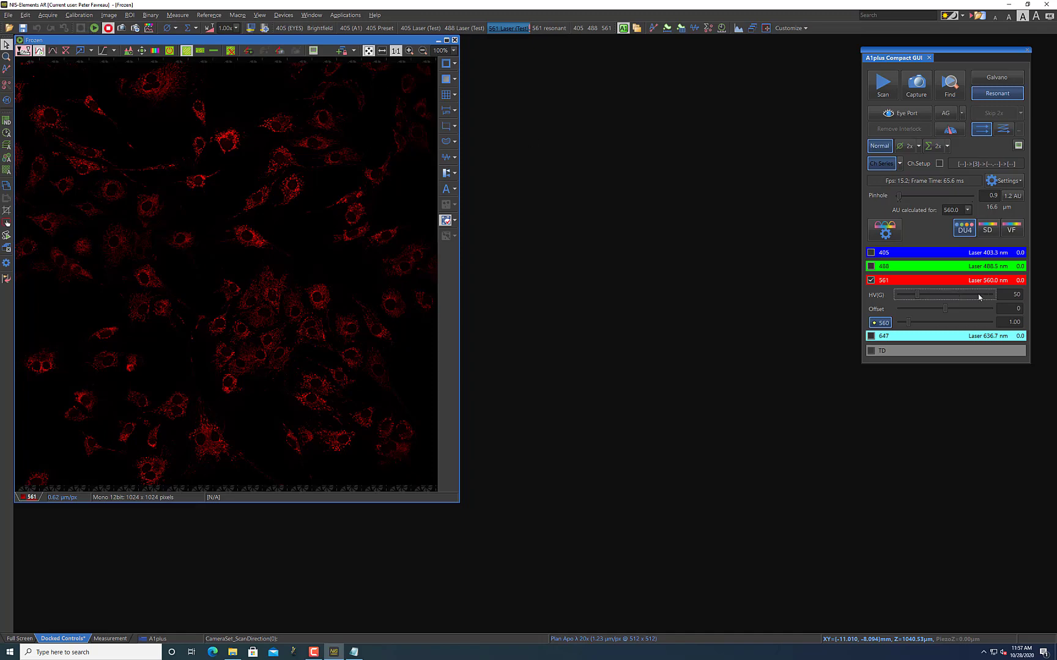
click(94, 27)
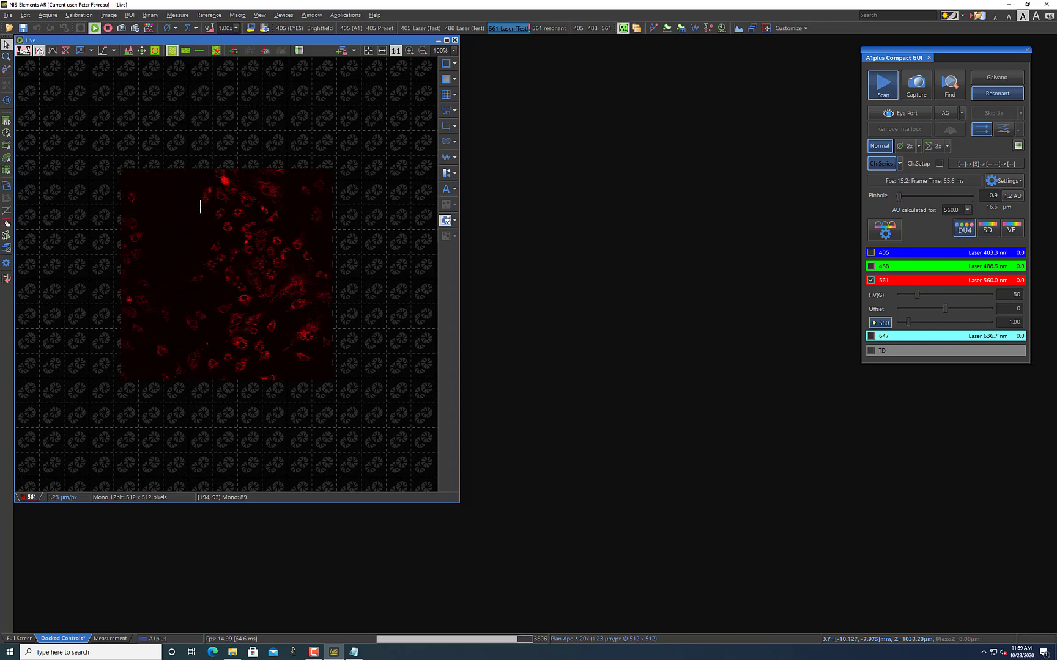
Open the ND Acquisition window from the acquisition controls and reposition it in the workspace.
right_click(556, 208)
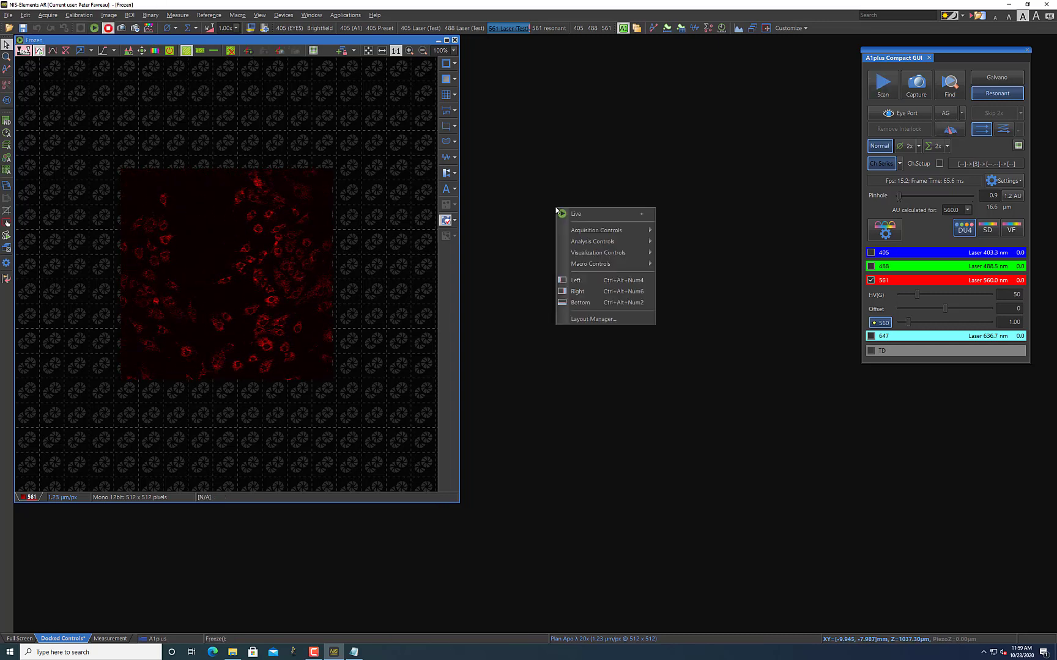
mouse_move(590, 232)
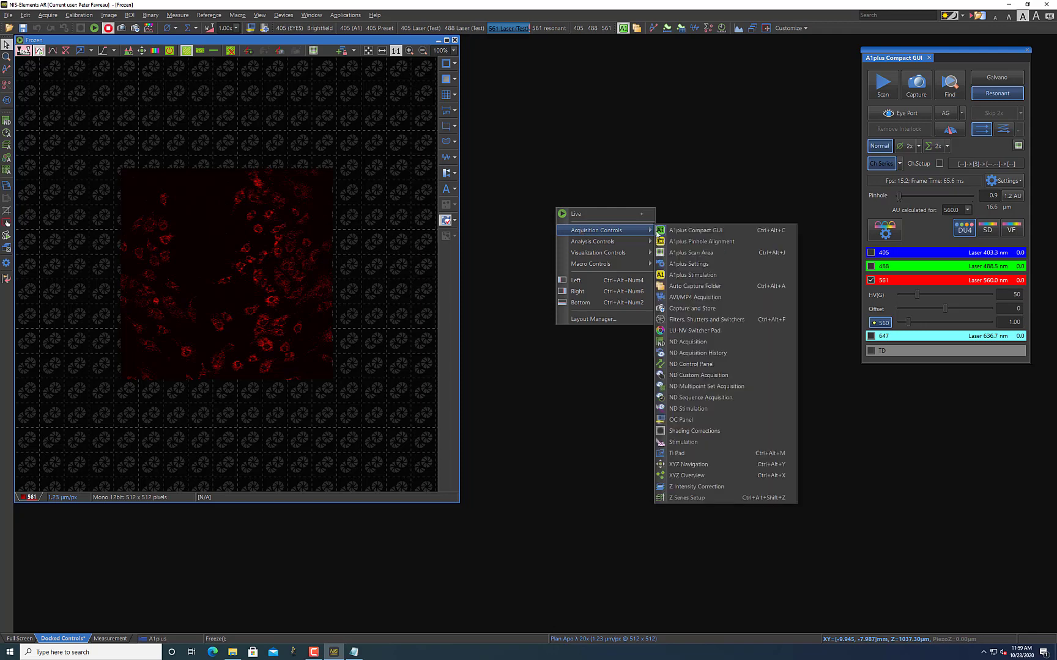
click(715, 341)
drag(442, 304, 363, 304)
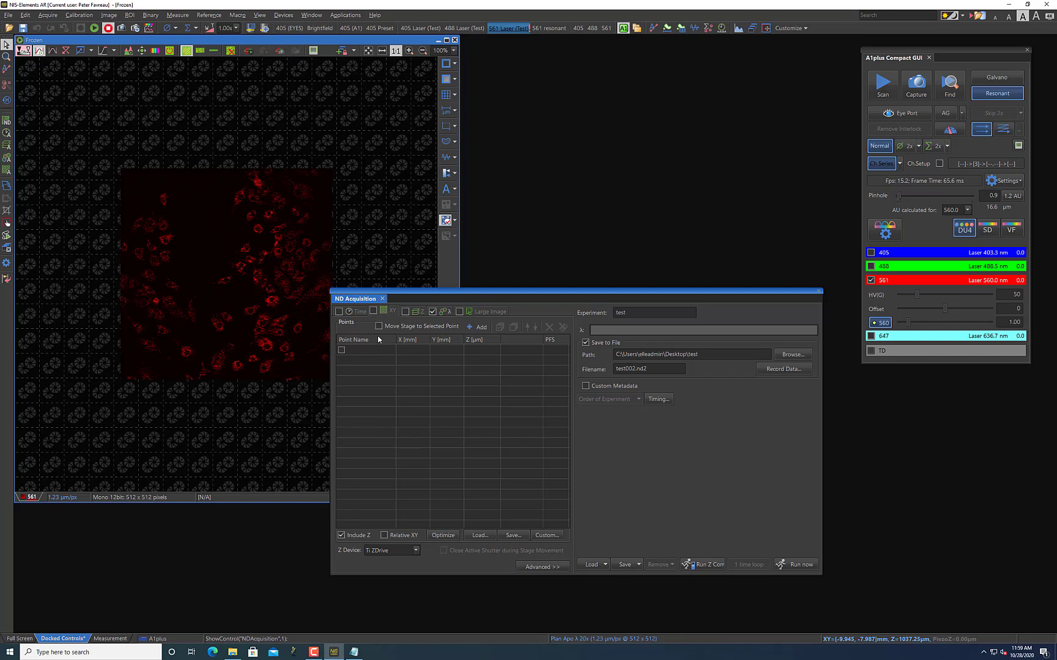
Store the current stage position as the first XY point and enable Move Stage to Selected Point.
click(341, 351)
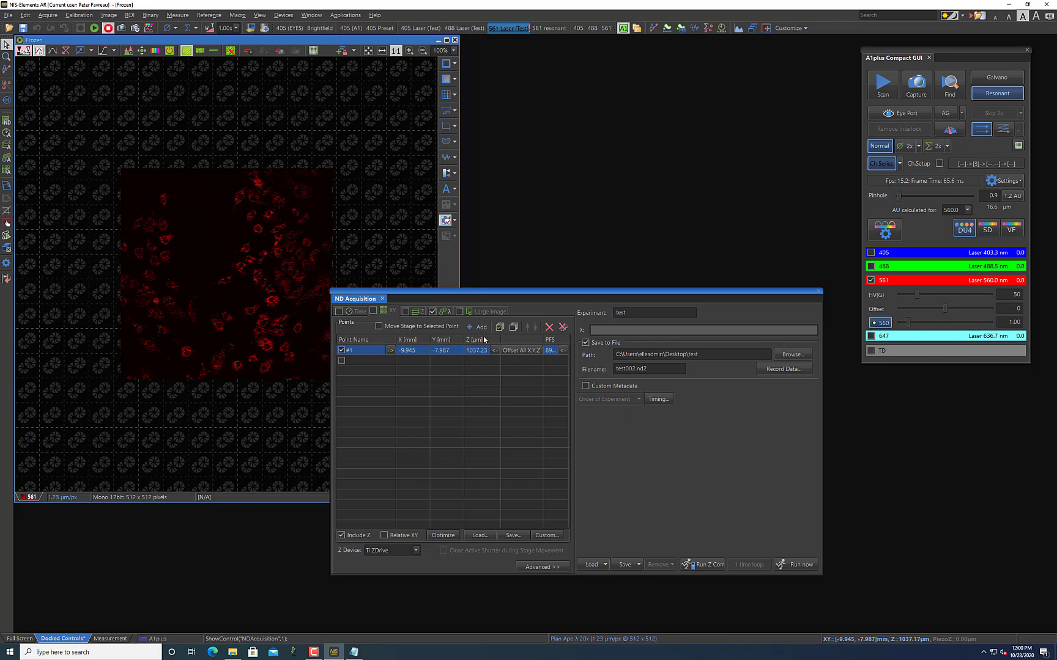
click(379, 326)
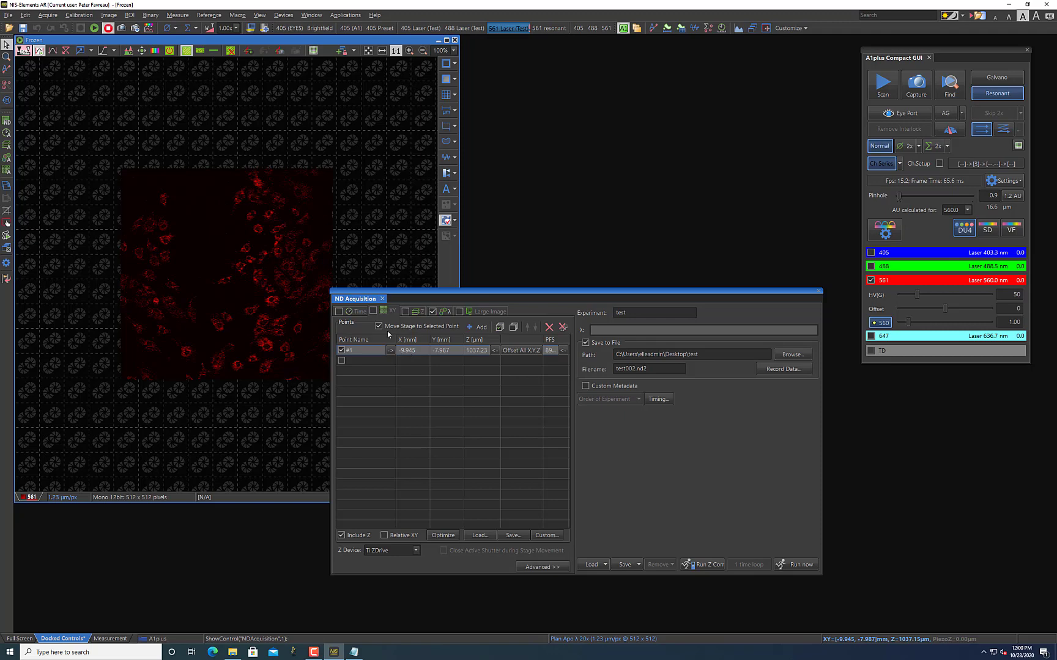
Turn on the 405 channel during live scanning and store a second XY point at a new stage position.
click(94, 28)
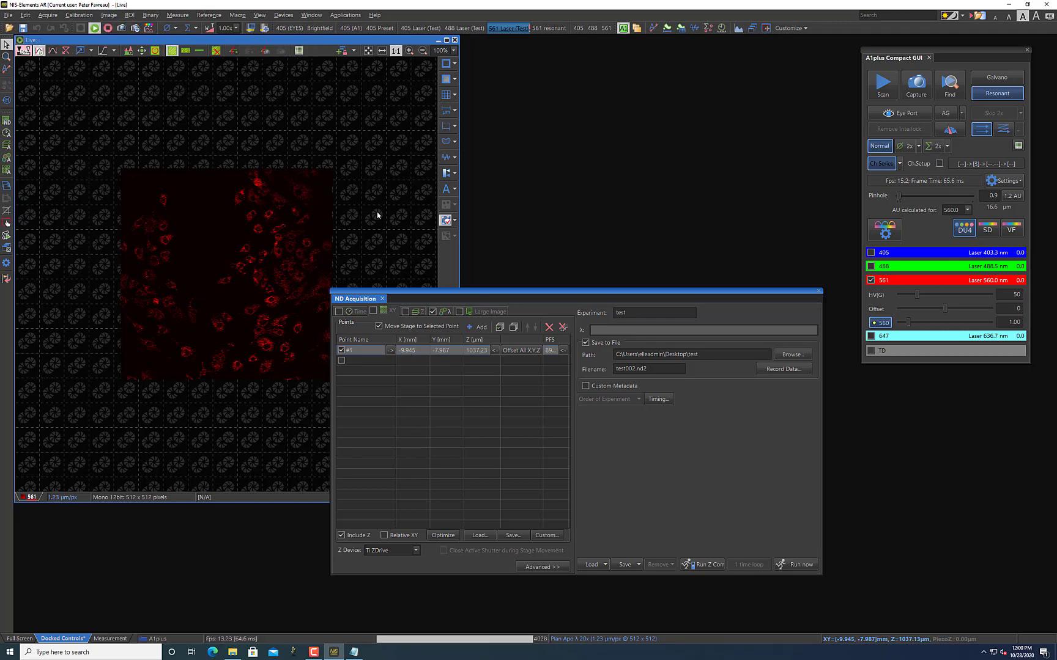
drag(424, 289, 522, 272)
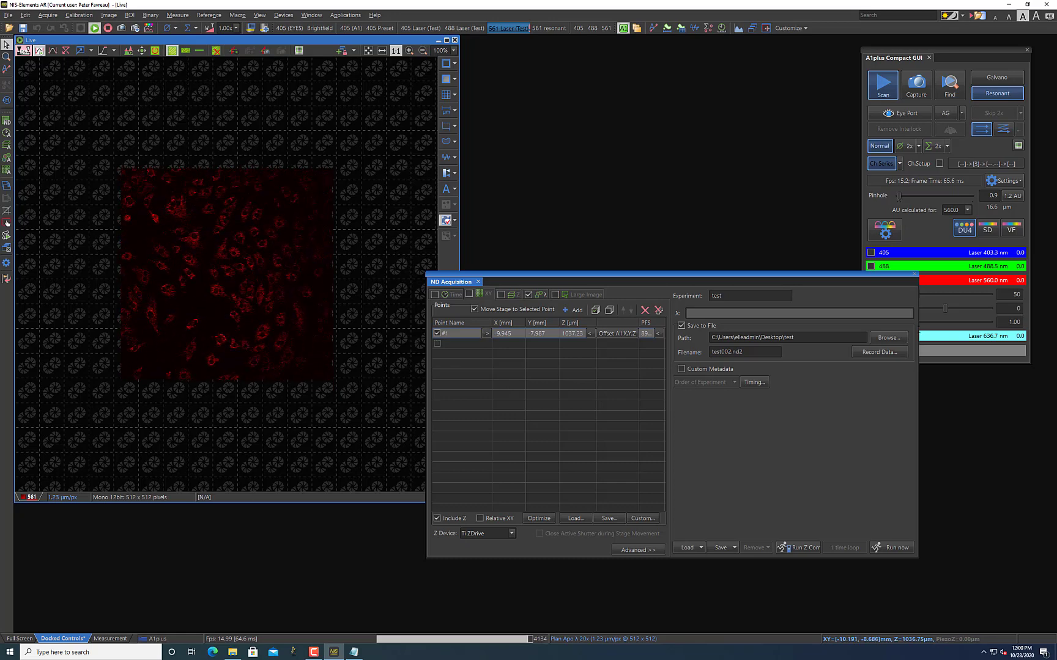
drag(849, 280, 757, 314)
click(871, 253)
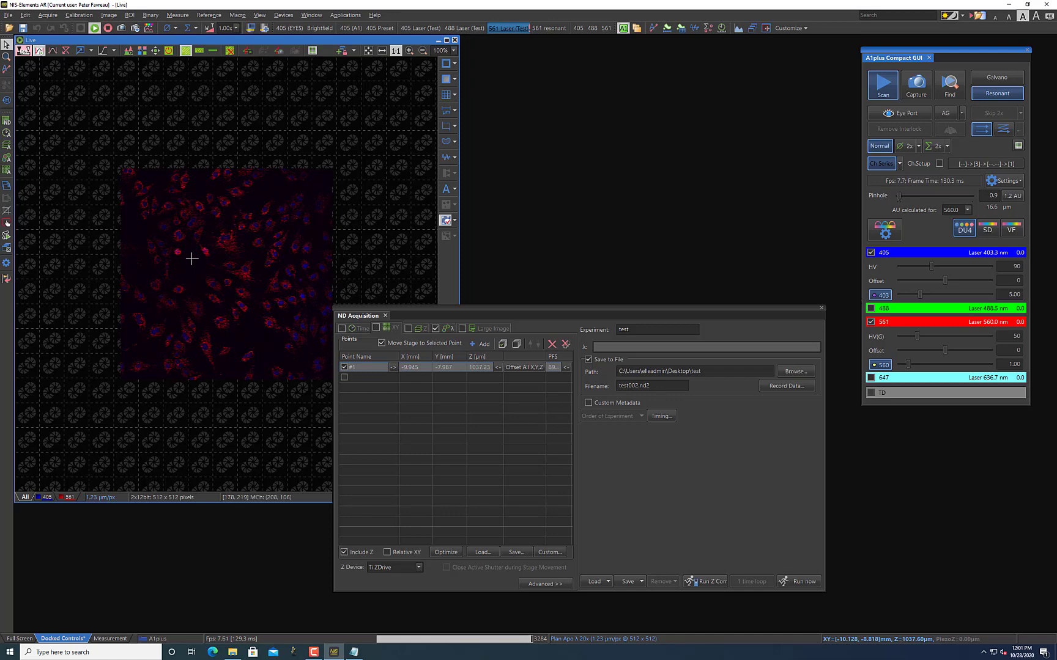
click(108, 29)
click(345, 378)
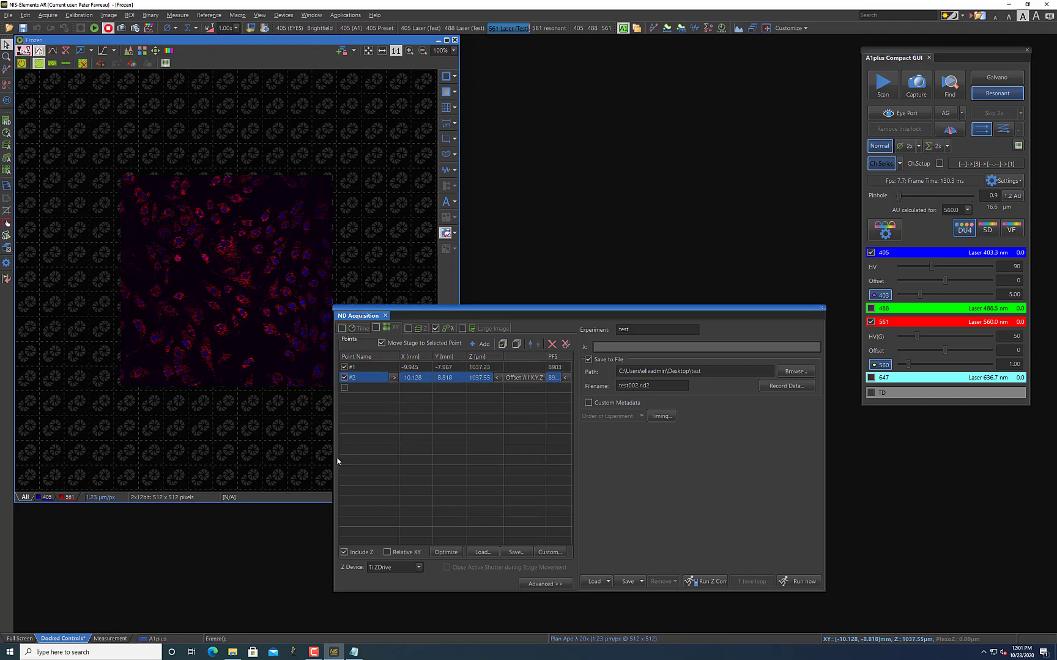
Resume live scanning and store a third and a fourth XY point at two further stage positions.
click(94, 28)
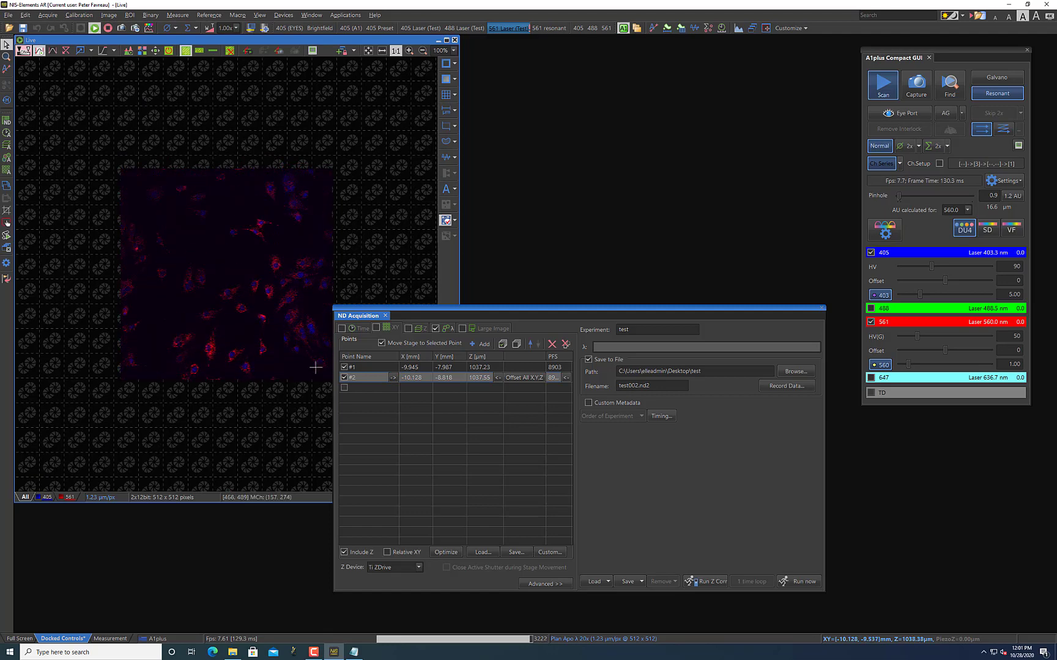
click(344, 387)
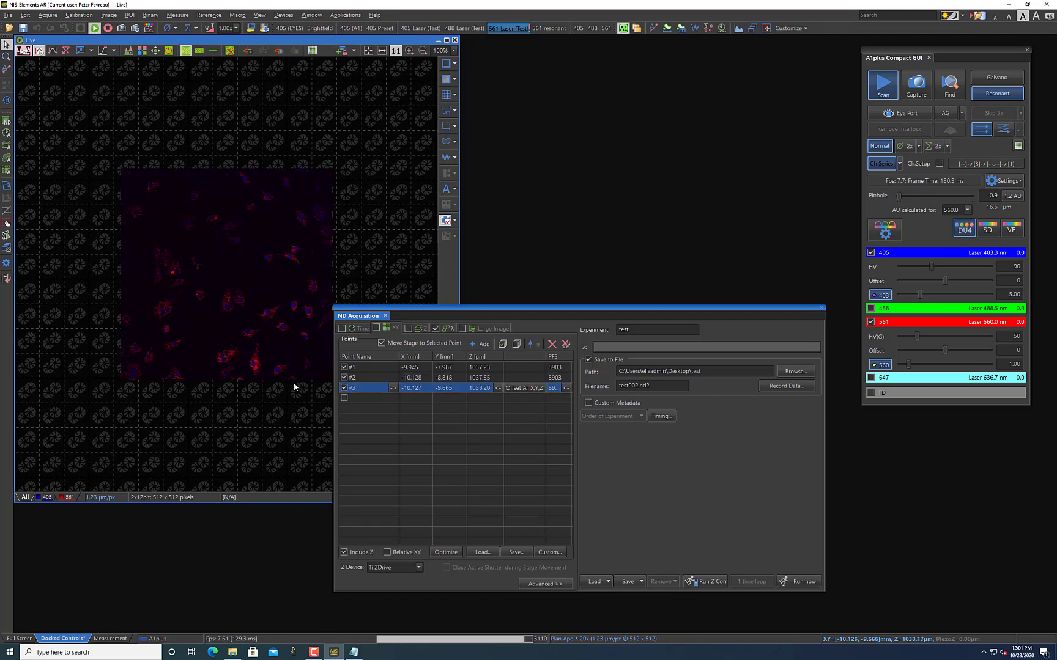
click(345, 398)
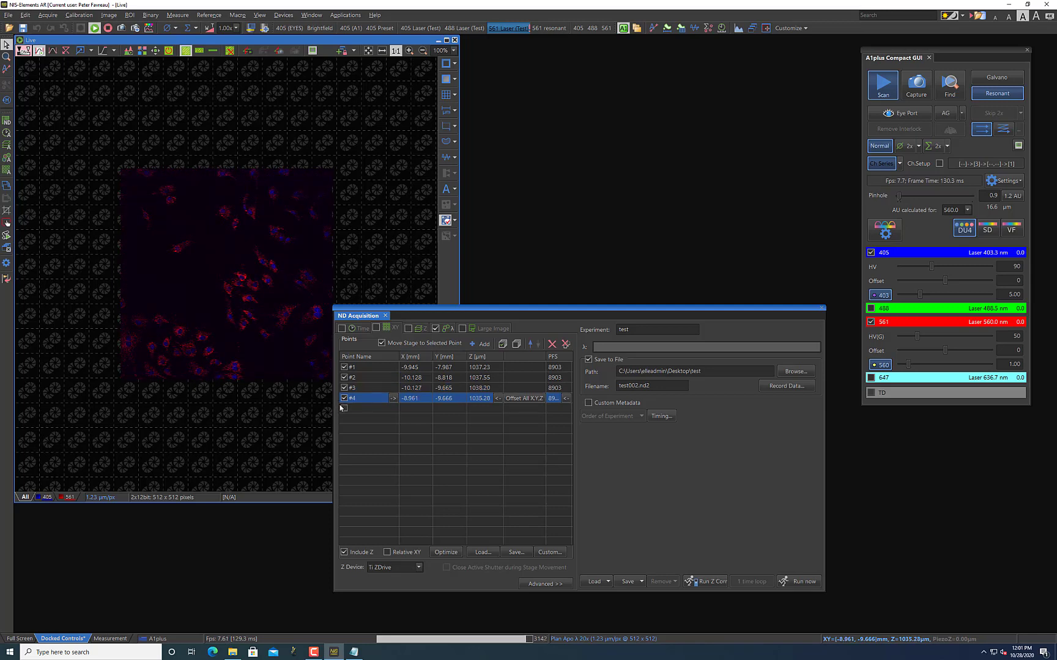
Revisit stored points #1 and #2 in the live image and freeze the scan.
click(375, 368)
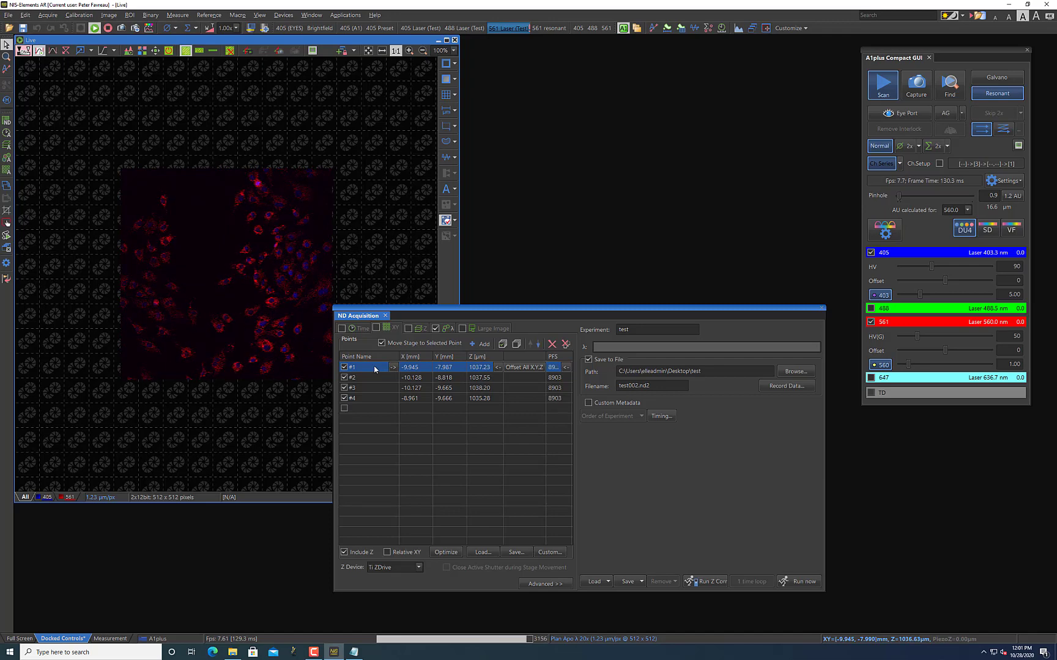
click(375, 377)
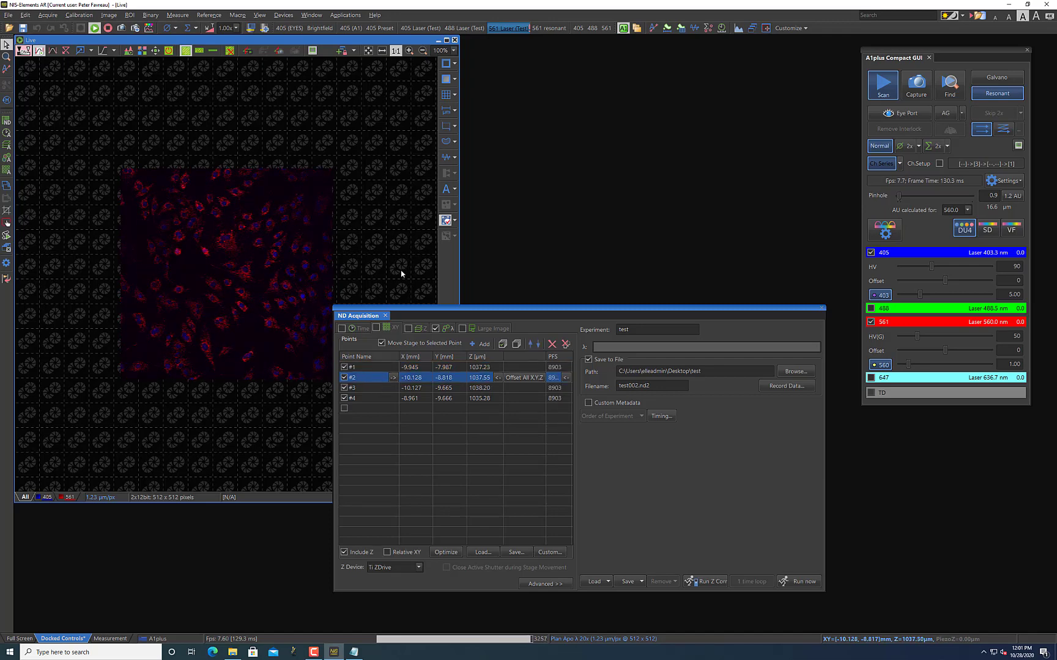
click(107, 28)
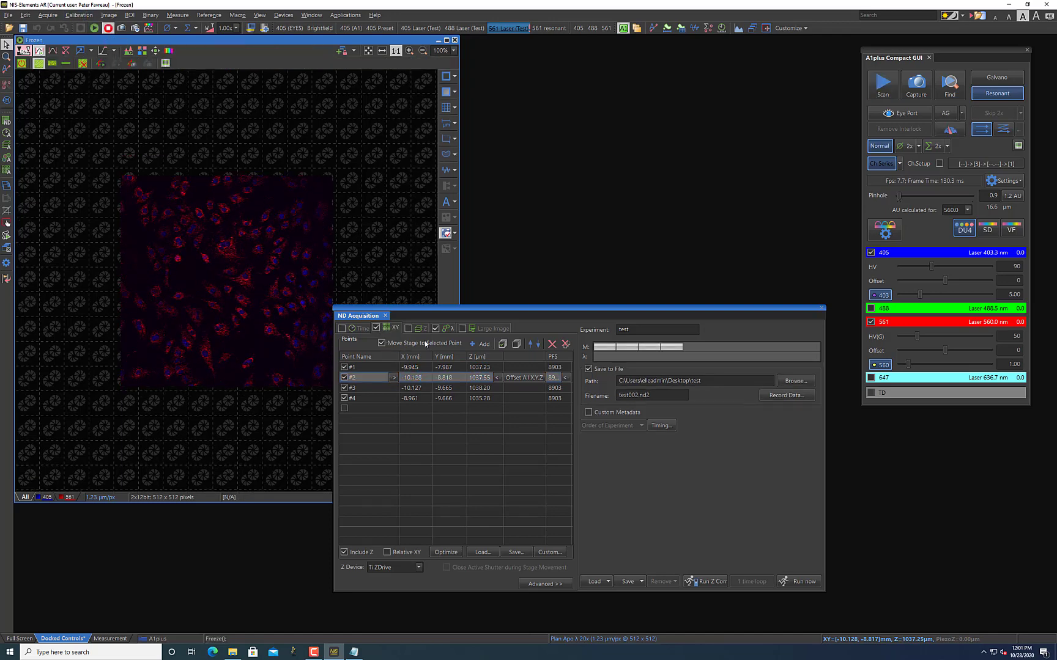
Enable the 405, 488 and 561 optical configurations in the wavelength setup and return to the XY point list.
click(447, 330)
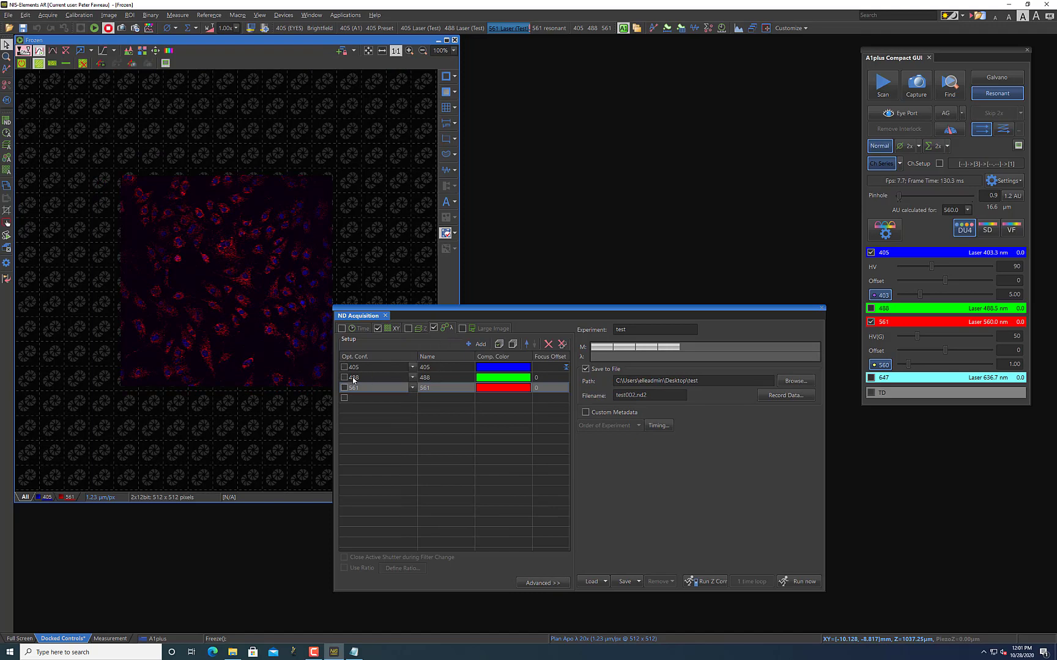
click(412, 366)
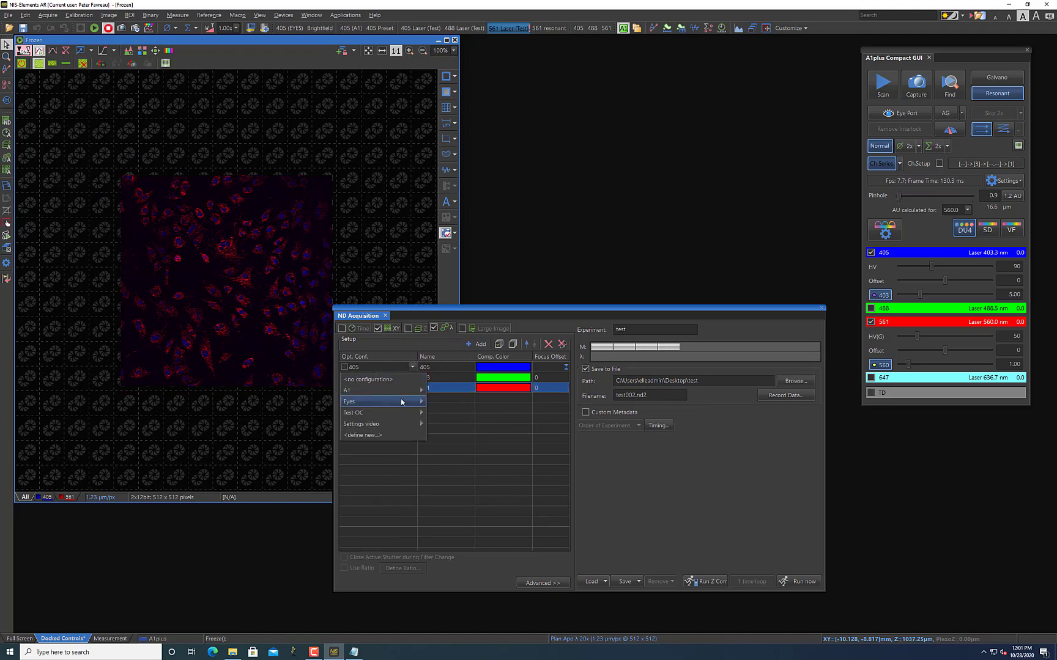
mouse_move(400, 424)
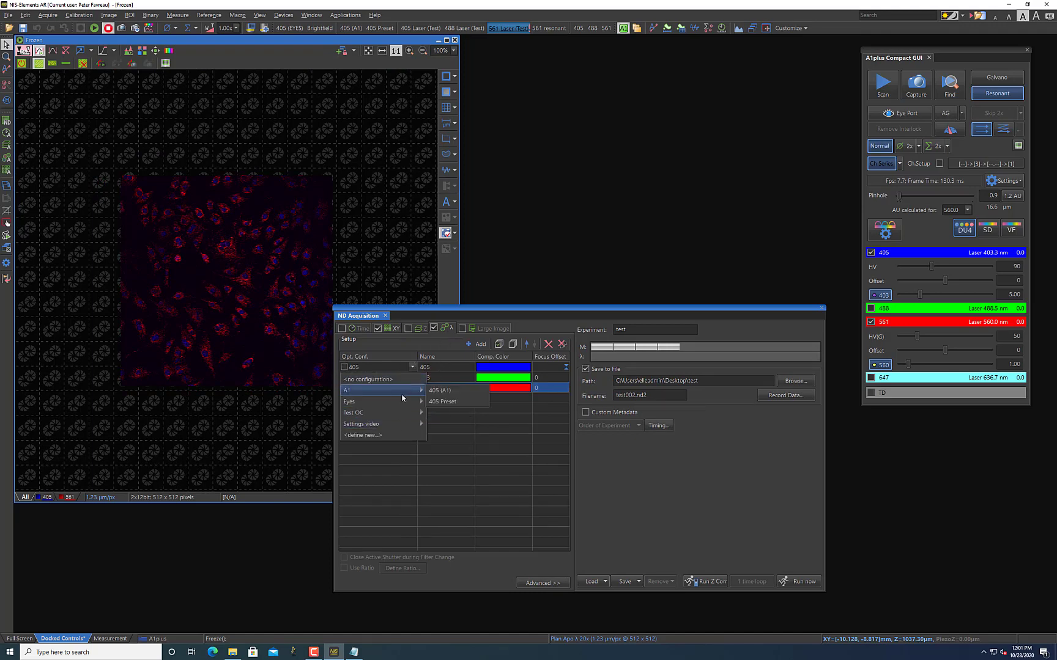
mouse_move(375, 404)
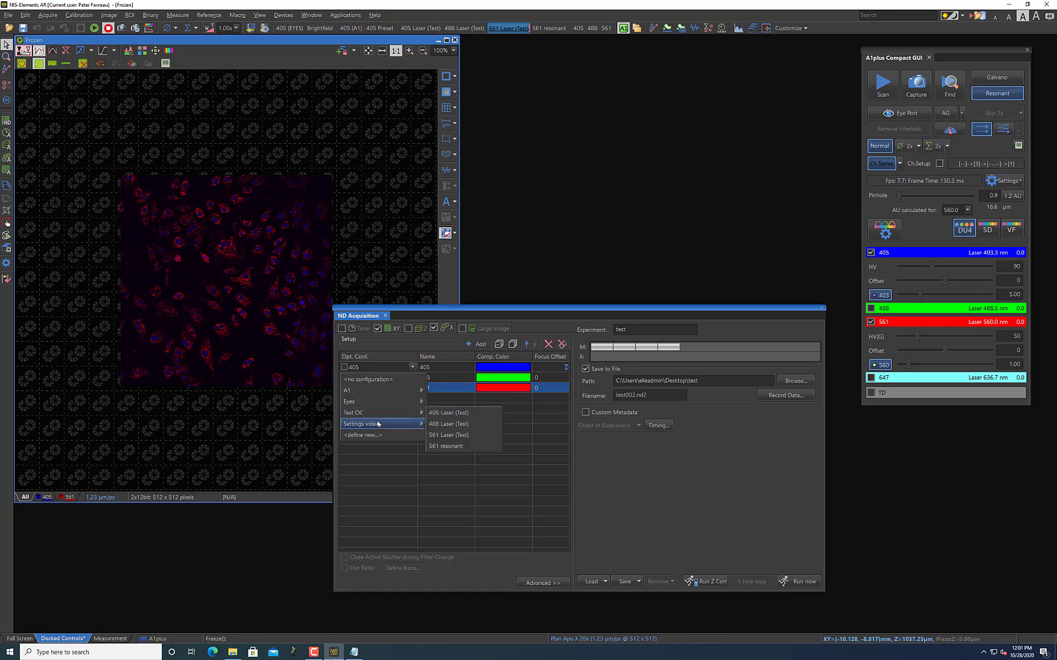
click(345, 368)
click(344, 367)
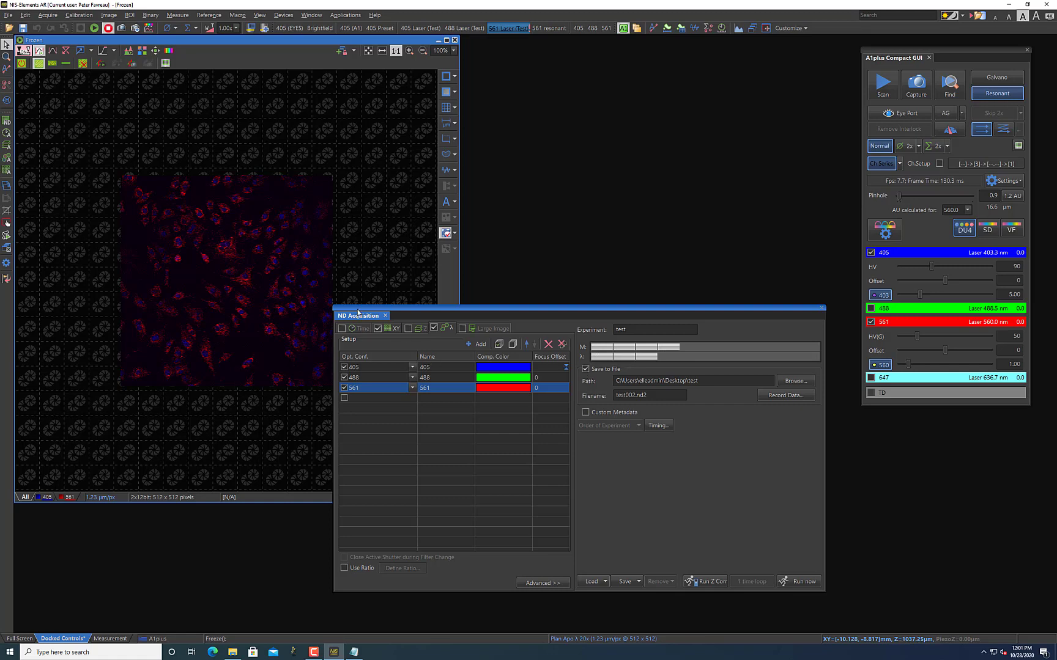
click(392, 329)
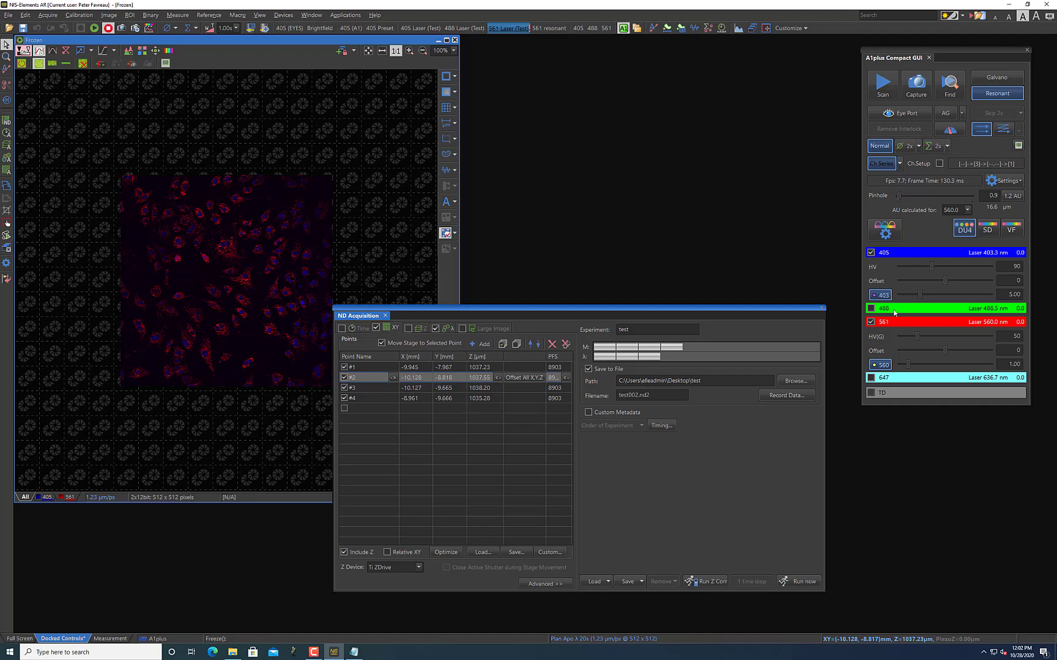
Try a resonant scan zoom of 2 in the A1plus Scan Area window with a live preview, and reset the zoom to 1.
drag(654, 309, 665, 287)
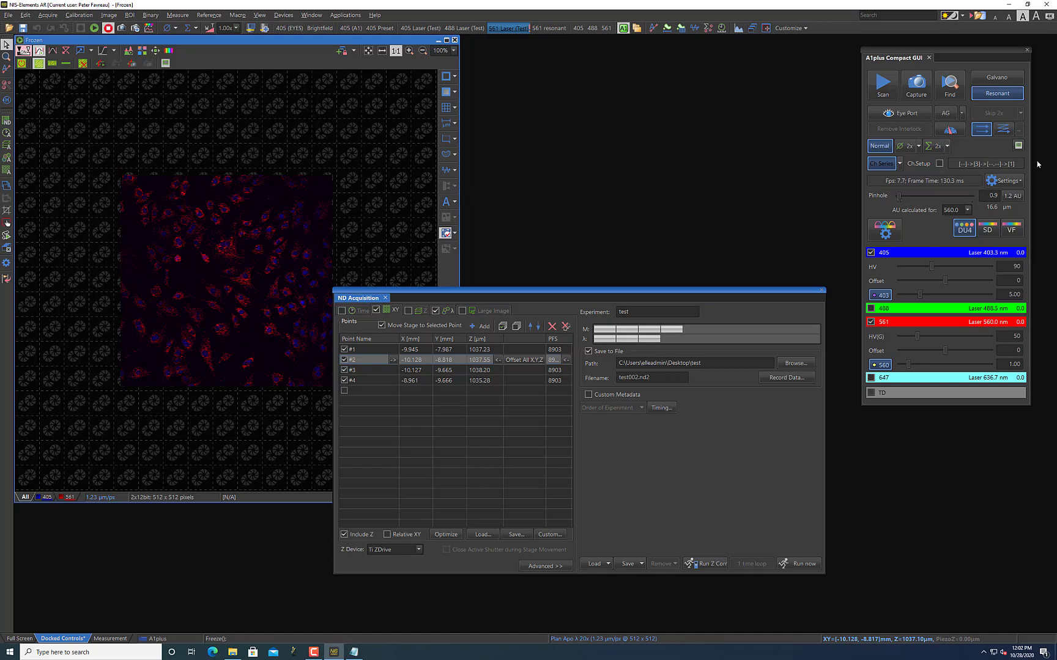
click(1019, 146)
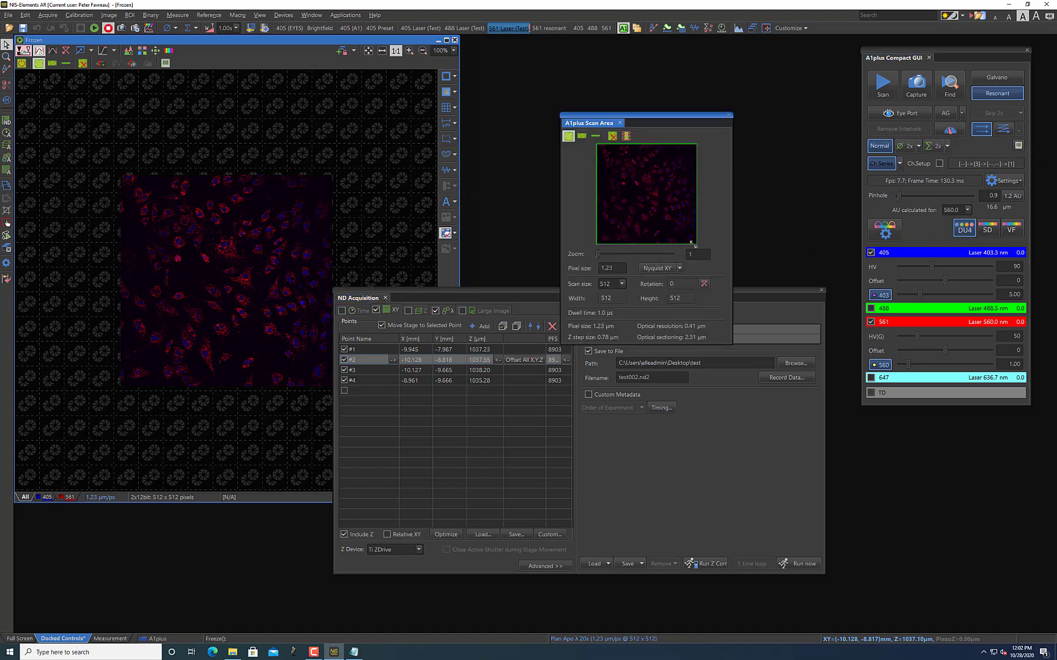
drag(691, 243, 672, 219)
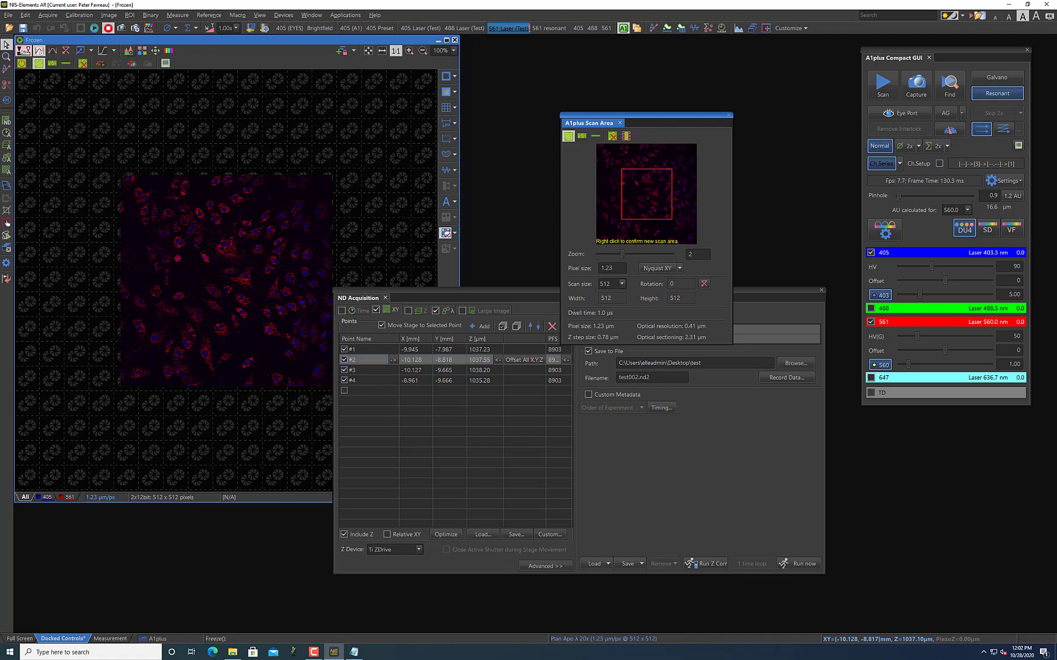
click(92, 29)
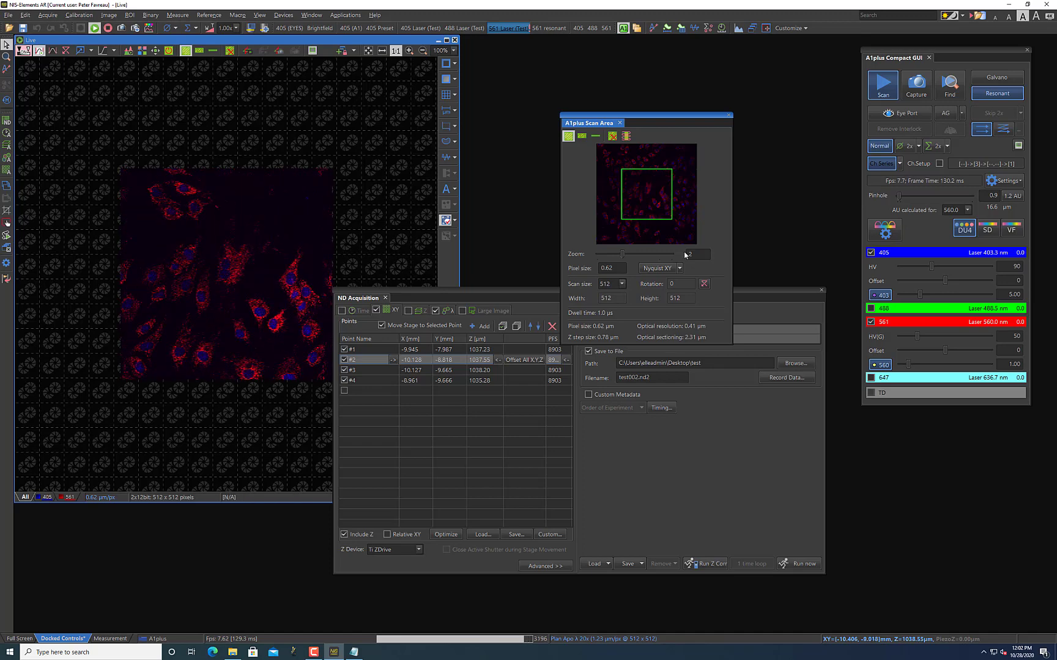
click(112, 30)
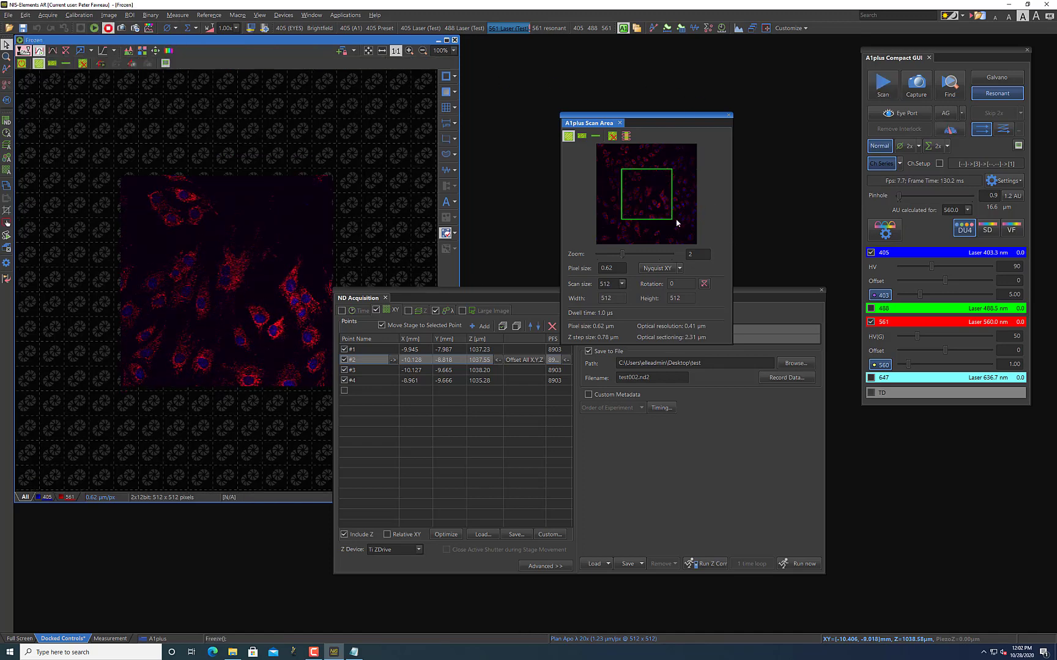
click(978, 129)
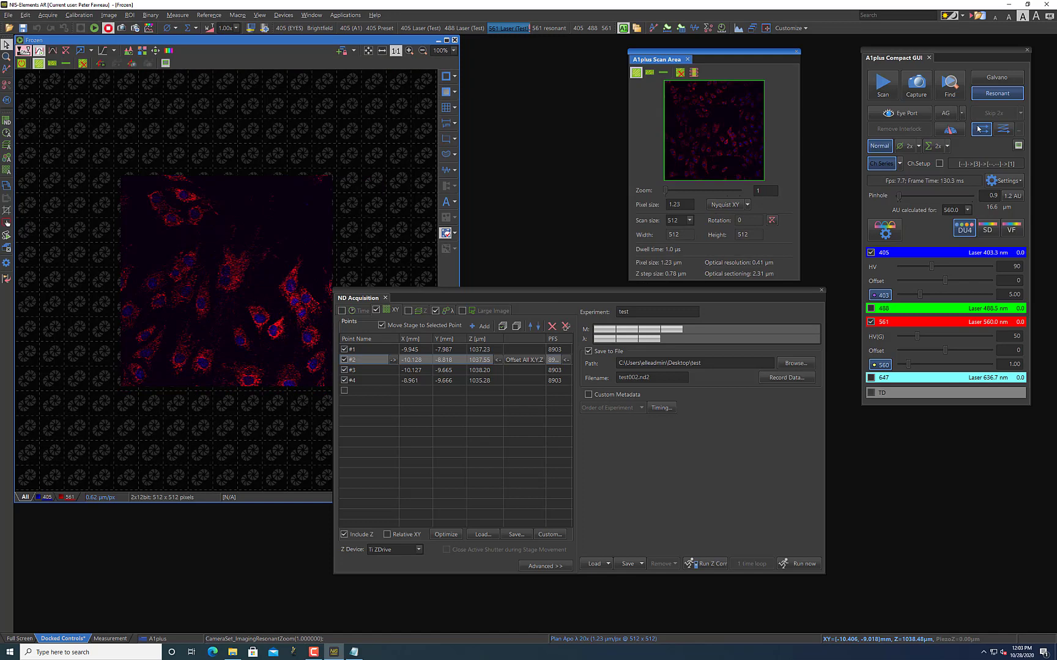